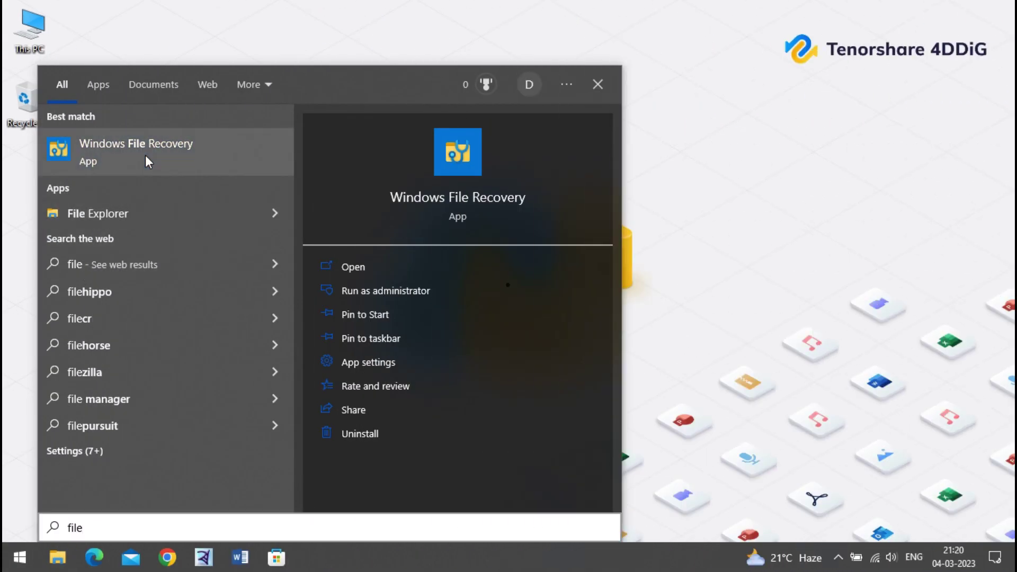
# Launch Windows File Recovery to view its usage help, then close the console.
pyautogui.click(145, 154)
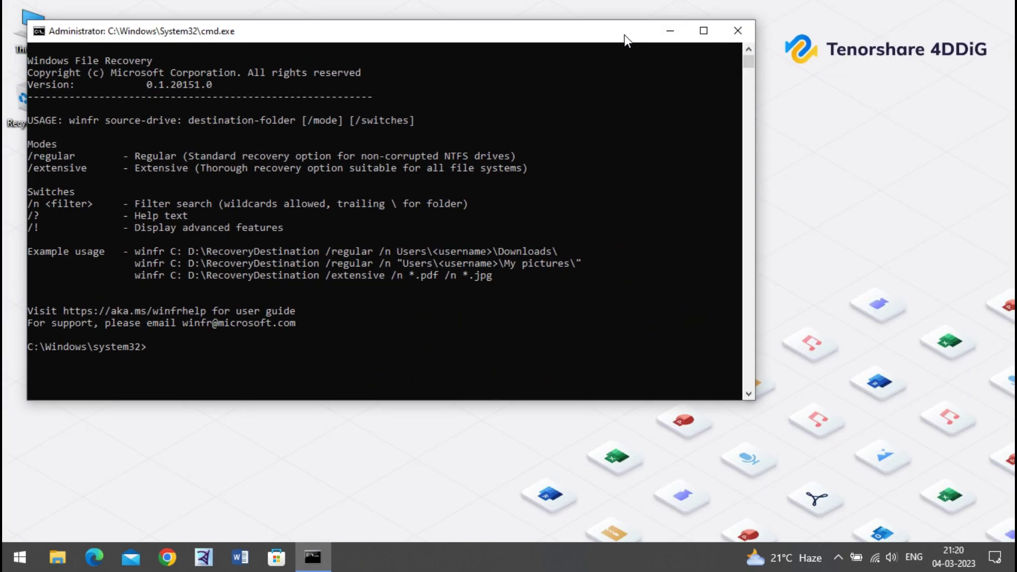
pyautogui.moveTo(623, 34); pyautogui.dragTo(673, 49)
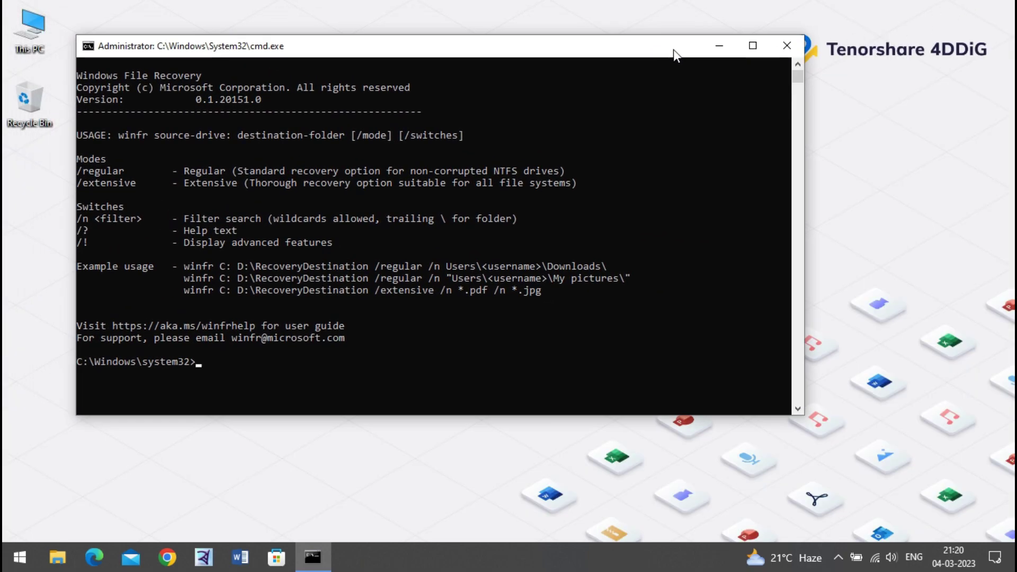
pyautogui.click(779, 47)
# Refresh the desktop, then run winfr F: D: /n *.docx in the console.
pyautogui.rightClick(498, 88)
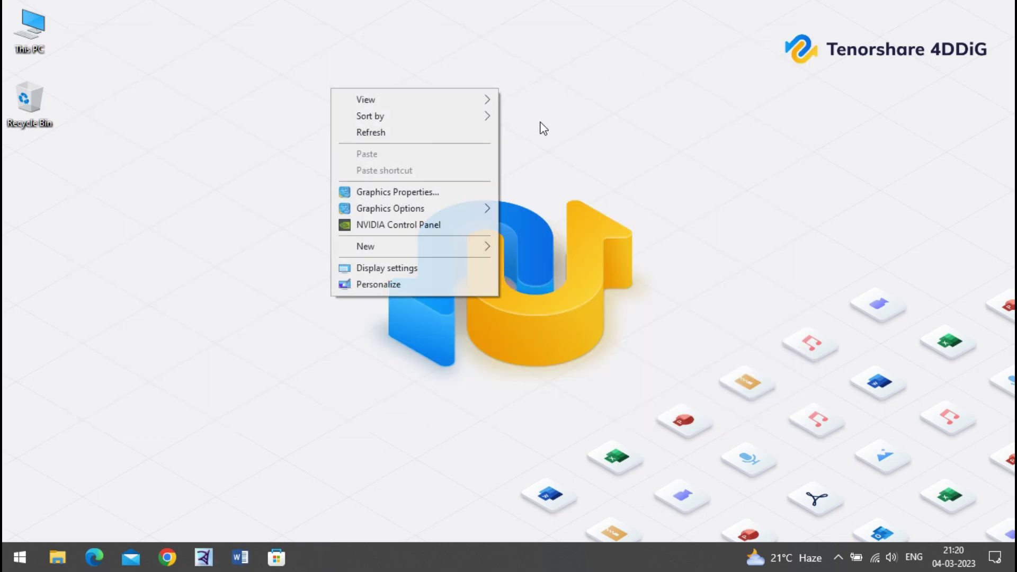
pyautogui.click(481, 131)
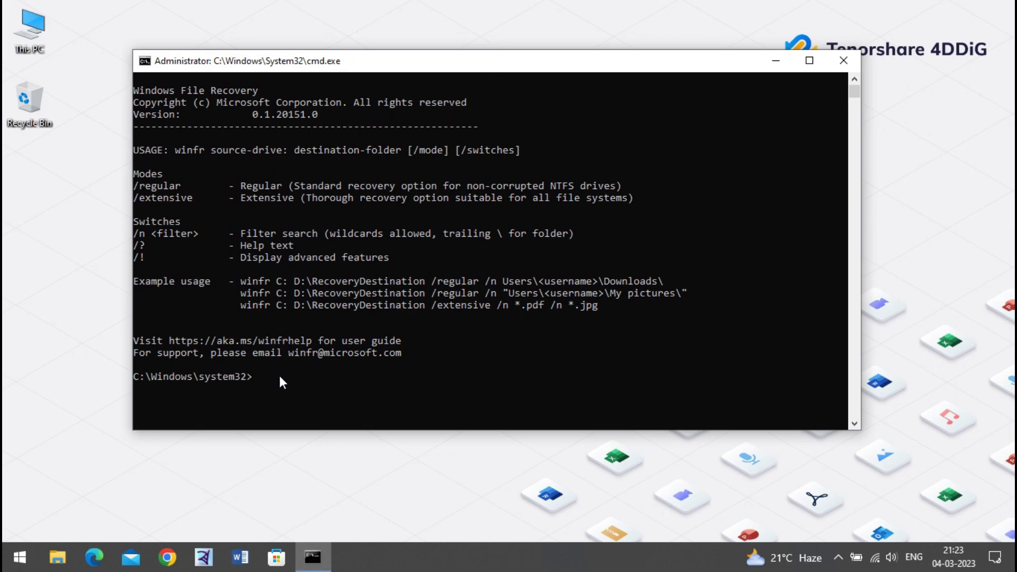
pyautogui.write('winfr F: D: /n *.docx')
pyautogui.moveTo(381, 377); pyautogui.dragTo(363, 379)
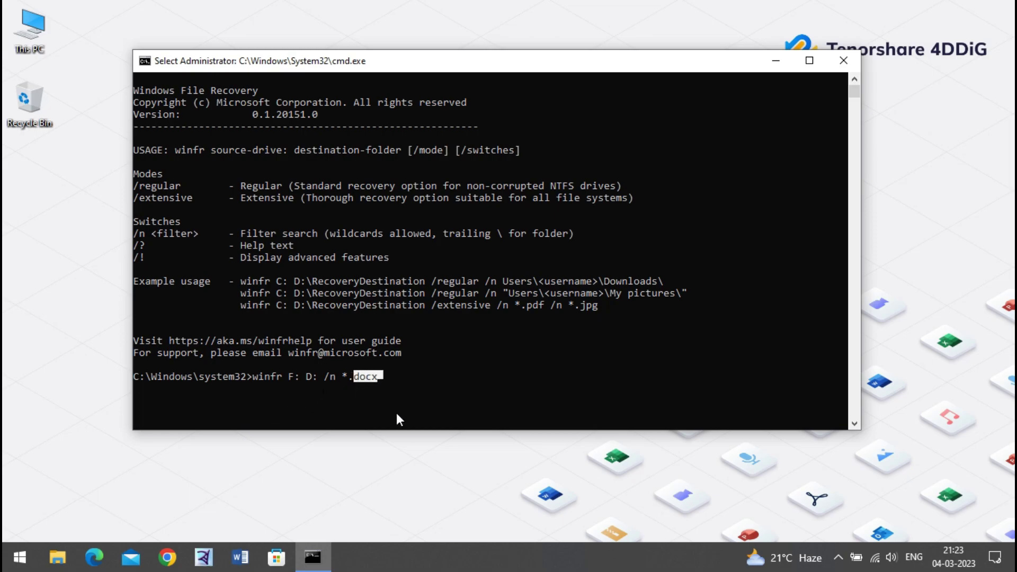
pyautogui.click(402, 377)
pyautogui.press('Escape')
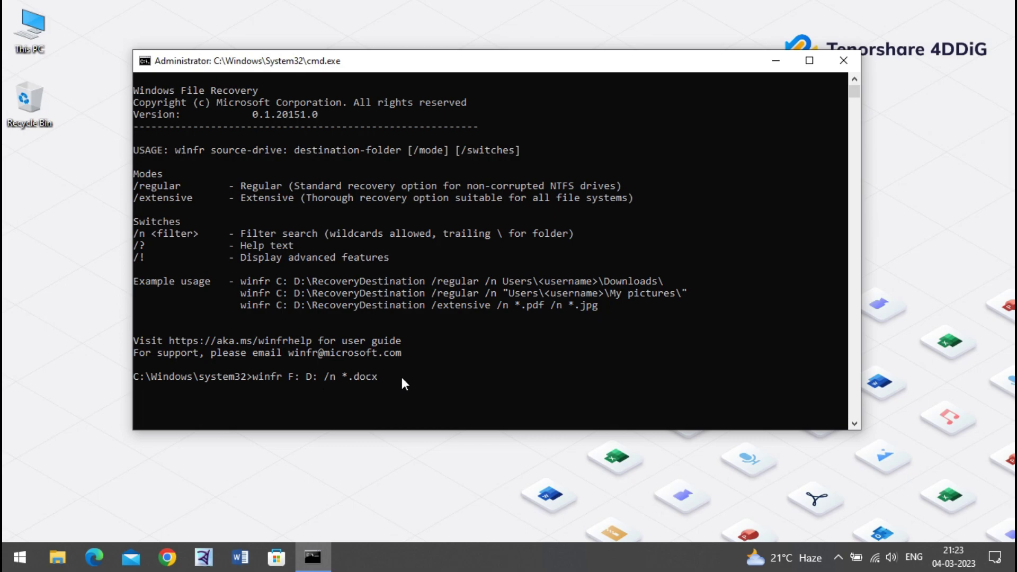
pyautogui.click(401, 377)
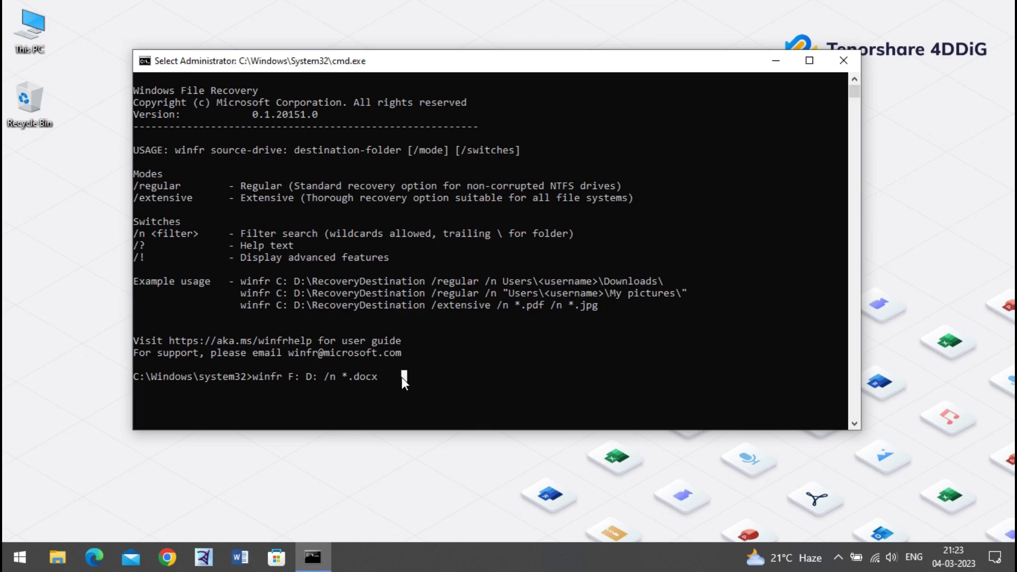
pyautogui.press('Escape')
pyautogui.press('Return')
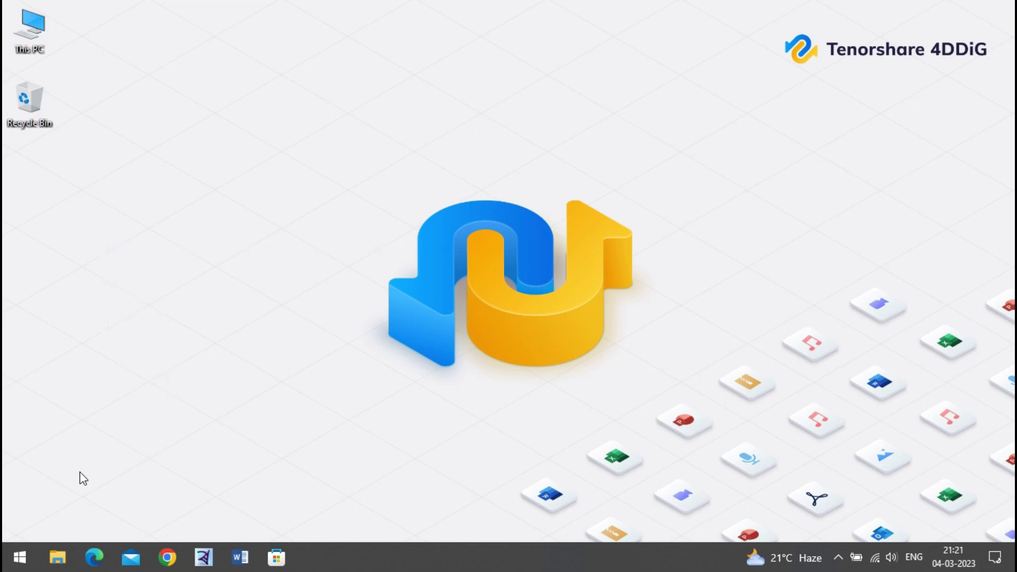
# Open Microsoft Store from the Start menu search.
pyautogui.click(21, 557)
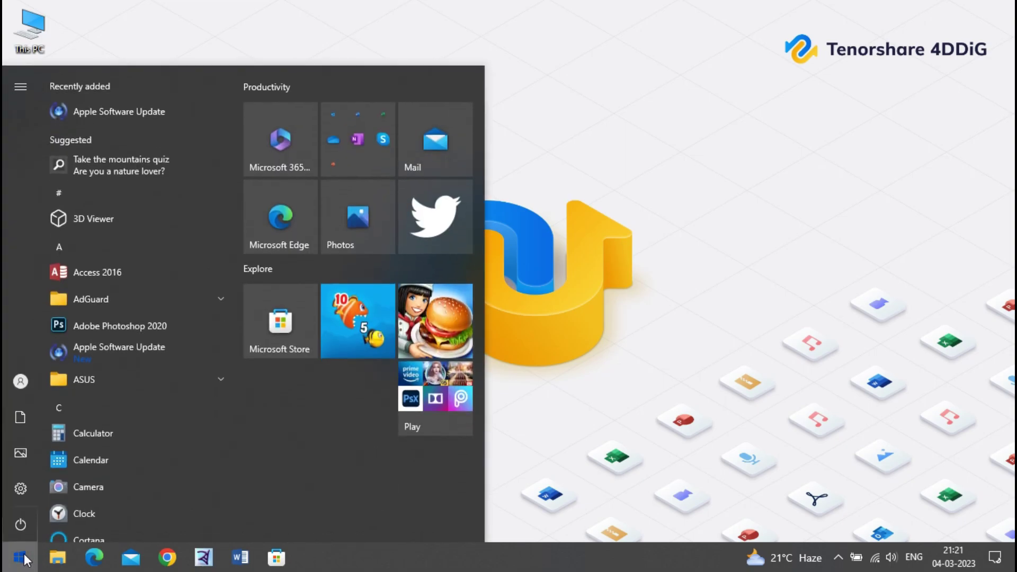
pyautogui.write('store')
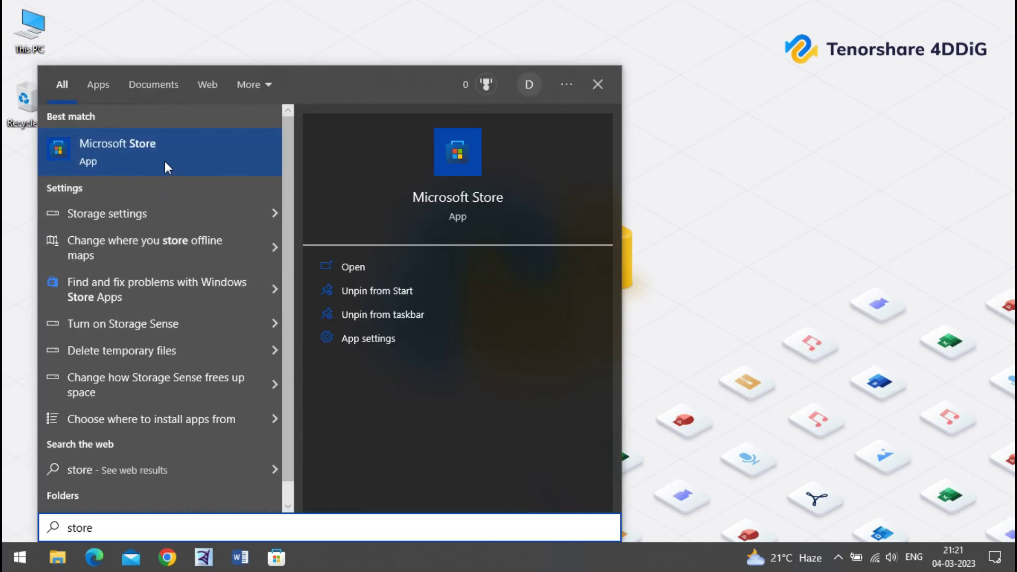
pyautogui.click(165, 162)
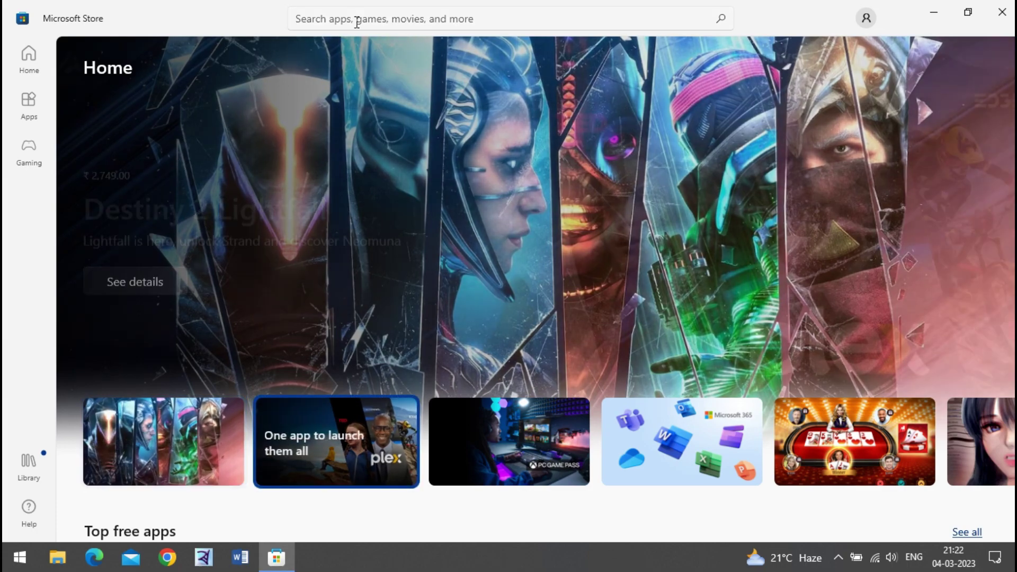
# Search the Store for 'windows file recovery' and open the app from its listing.
pyautogui.click(357, 20)
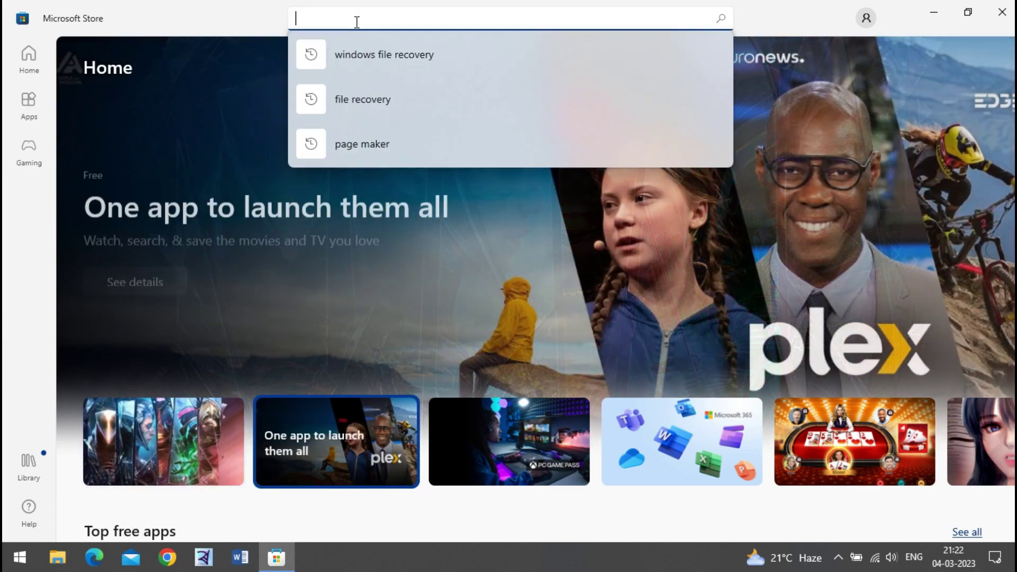
pyautogui.click(387, 56)
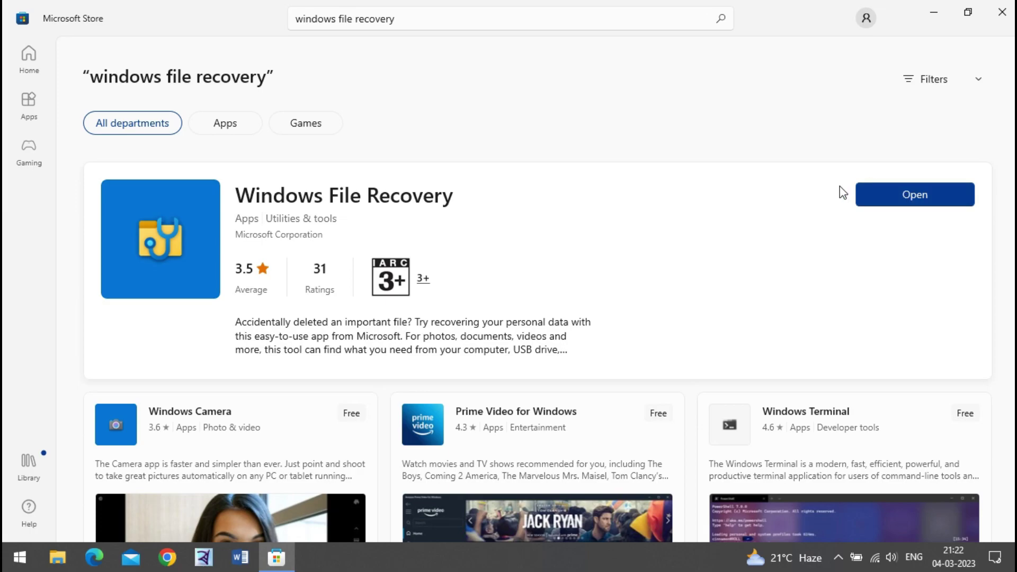
pyautogui.click(882, 202)
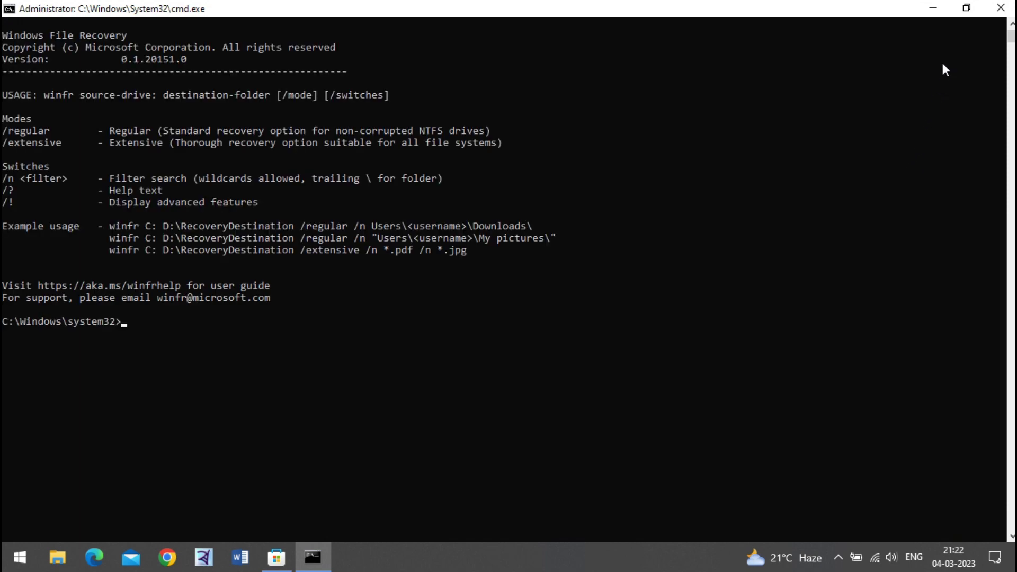
# Restore the console to a window, minimize Microsoft Store, and move the console aside.
pyautogui.click(967, 13)
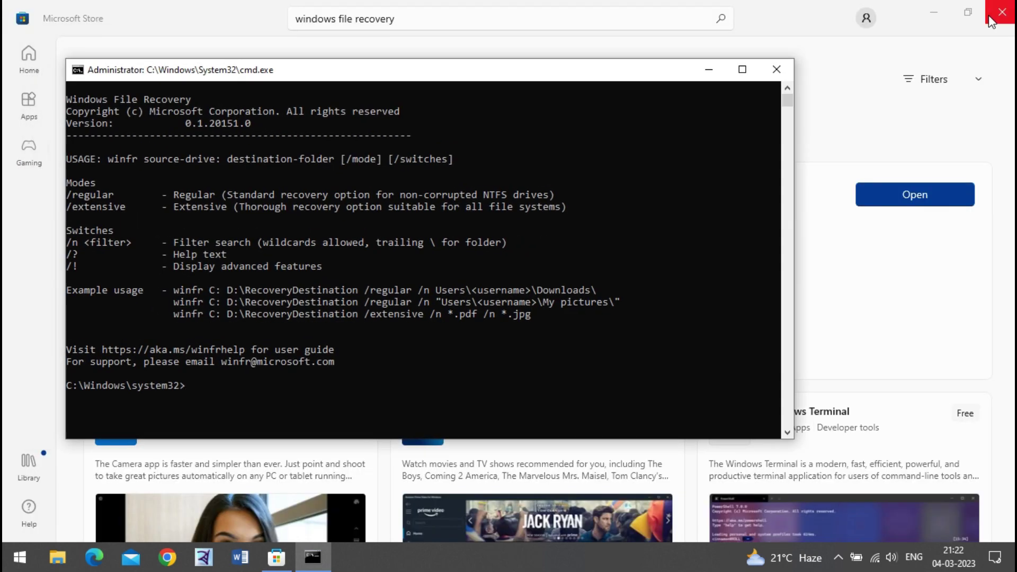
pyautogui.click(960, 11)
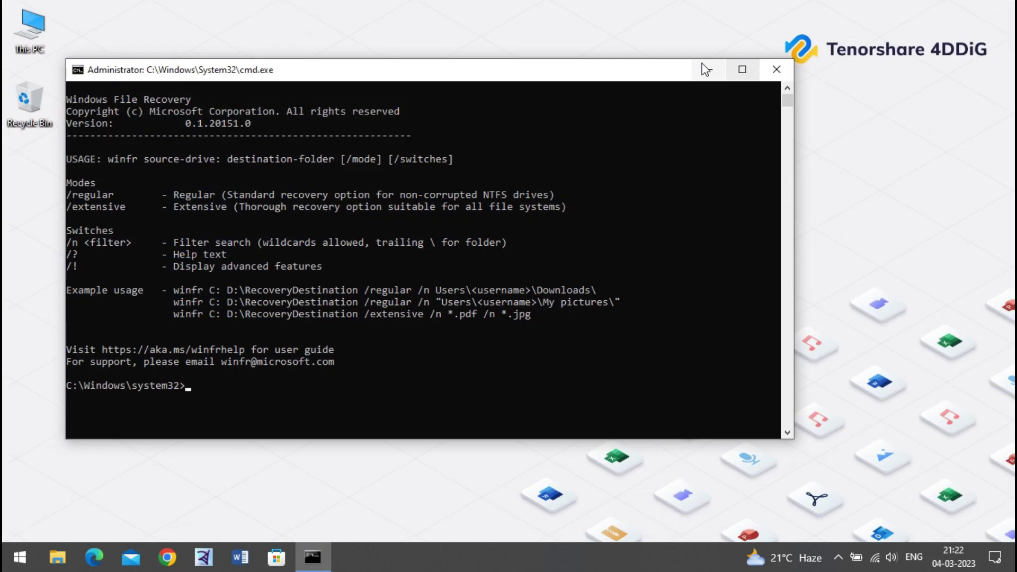
pyautogui.moveTo(523, 75); pyautogui.dragTo(571, 69)
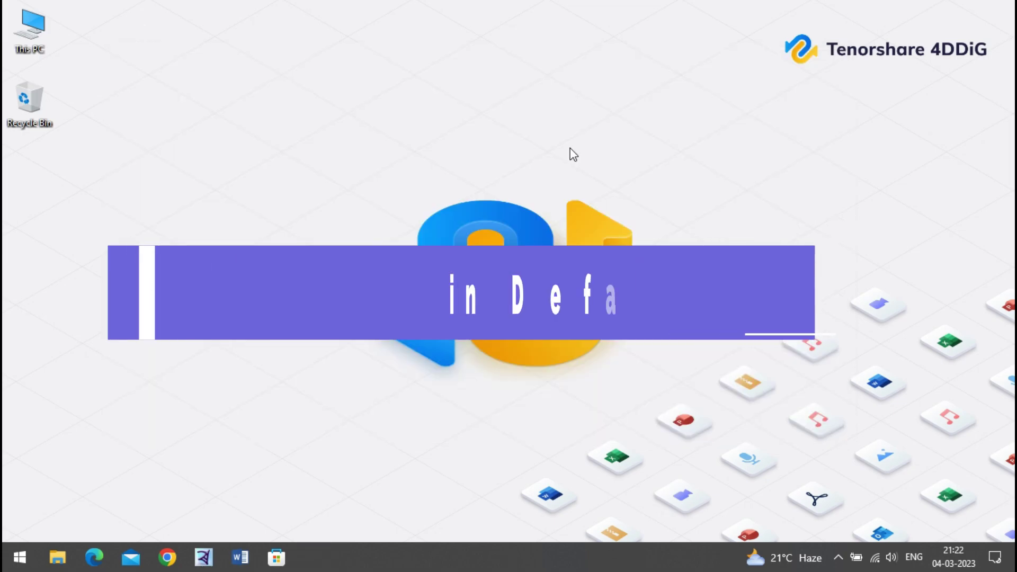
# Launch Windows File Recovery from a Start search for 'file'.
pyautogui.click(5, 557)
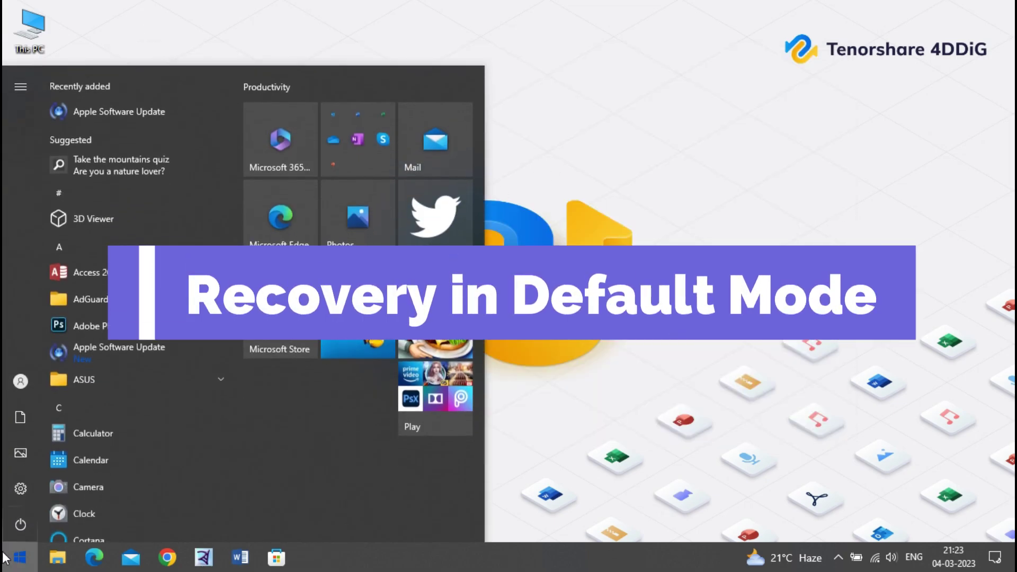
pyautogui.write('file')
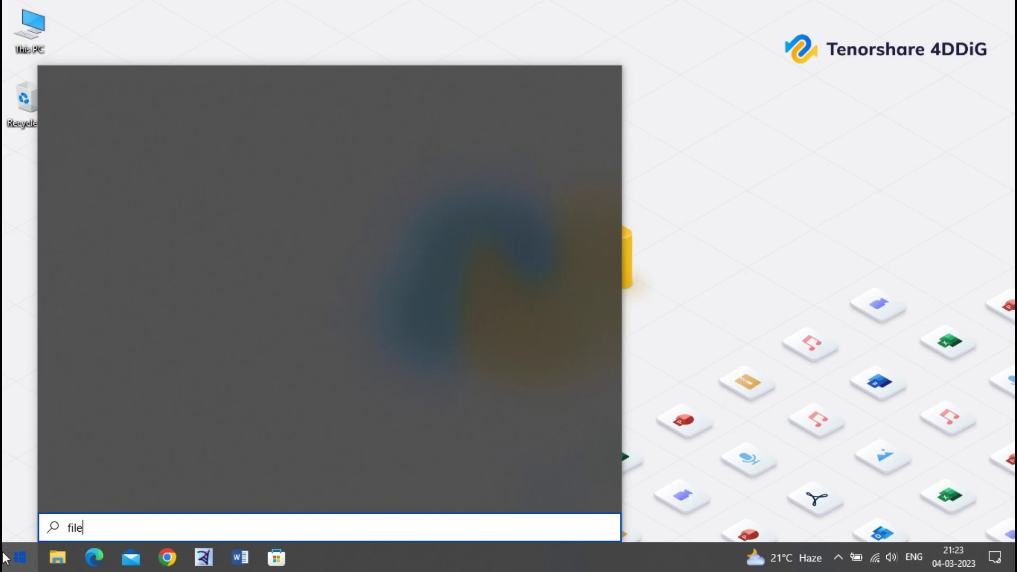
pyautogui.press('Return')
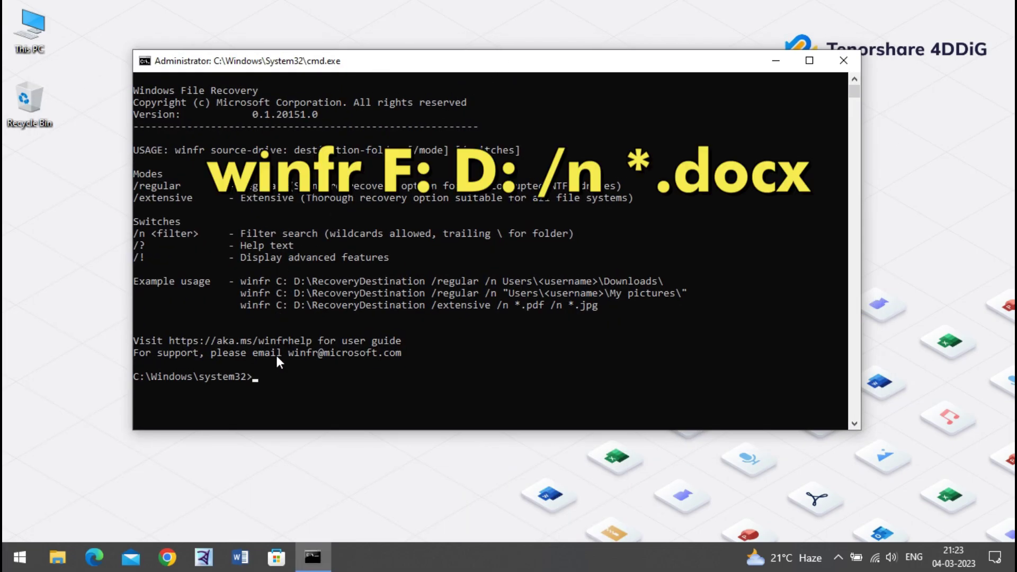
# Run winfr F: D: /n *.docx, answer y twice, and select the two recovered files.
pyautogui.write('winfr F: D: /n *.docx')
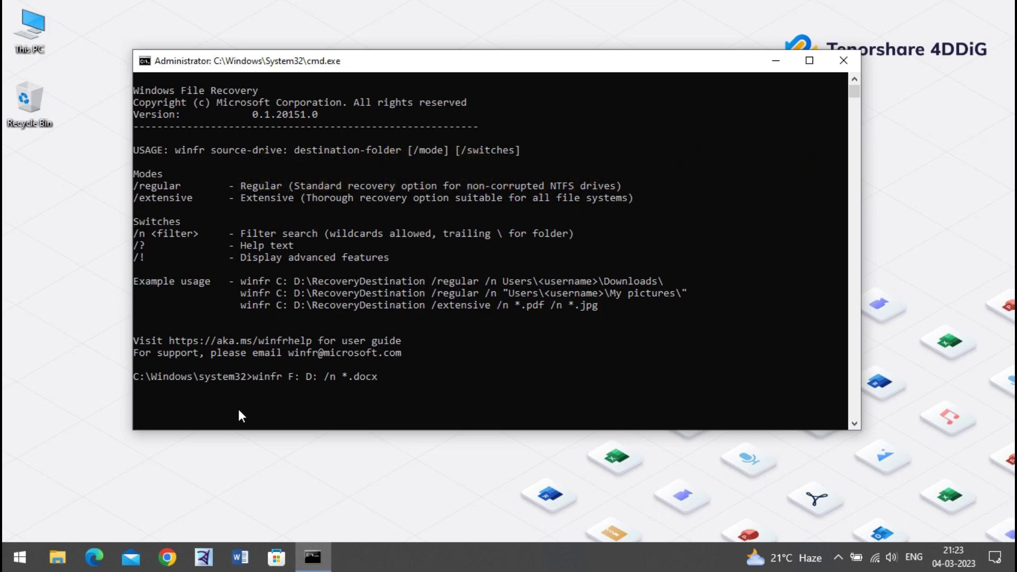
pyautogui.moveTo(382, 377); pyautogui.dragTo(363, 380)
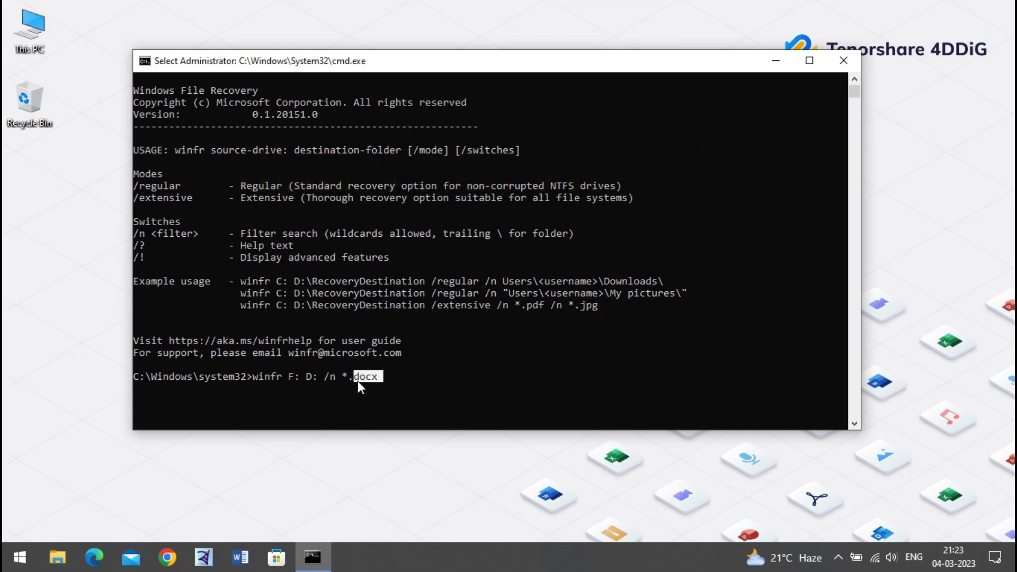
pyautogui.press('Return')
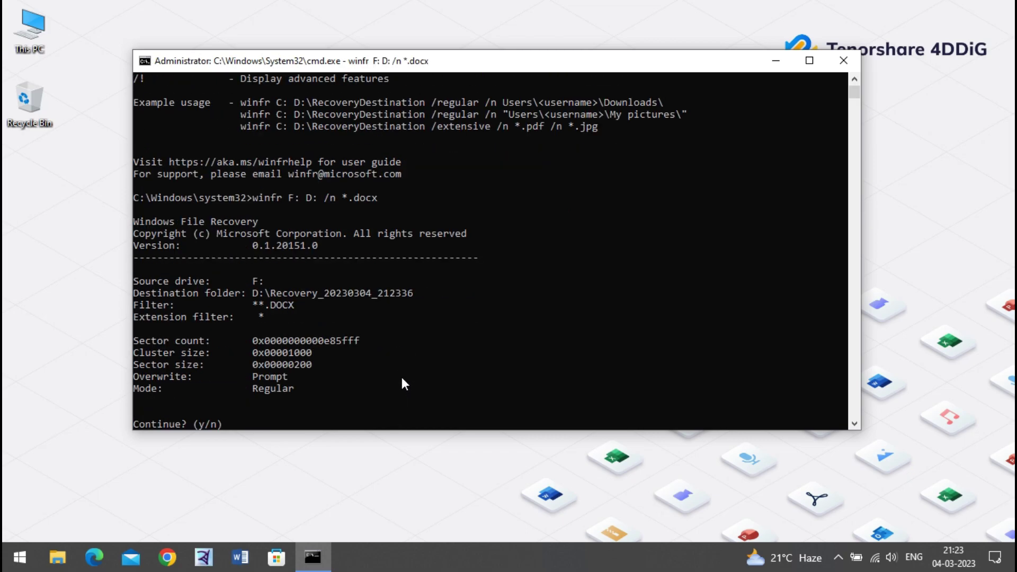
pyautogui.press('y')
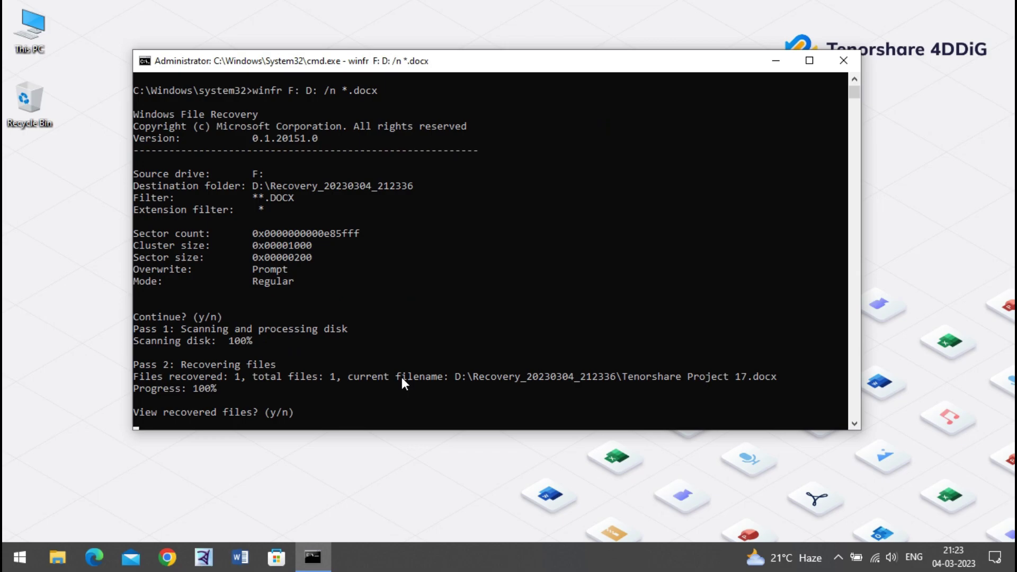
pyautogui.press('y')
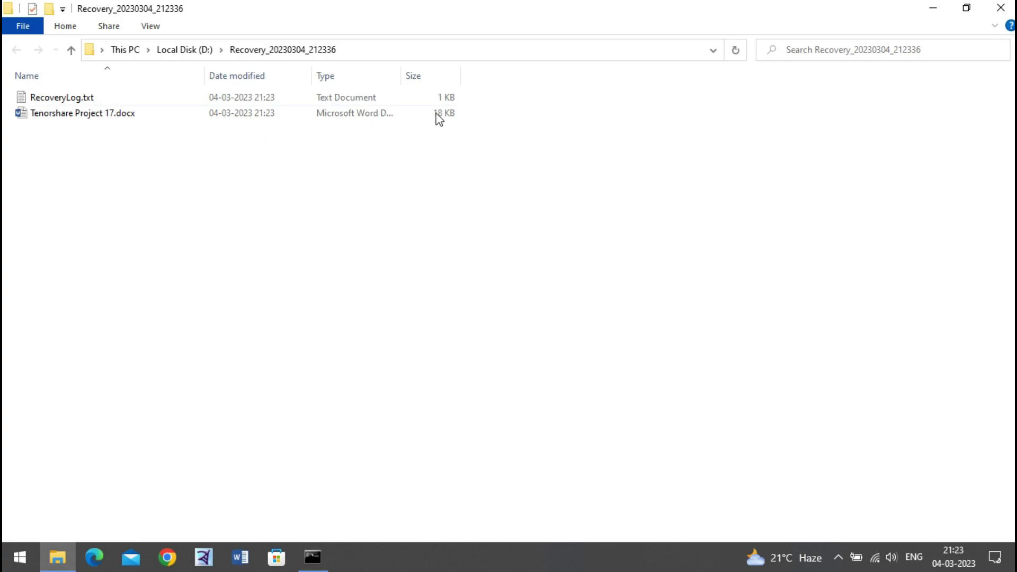
pyautogui.moveTo(449, 12); pyautogui.dragTo(575, 109)
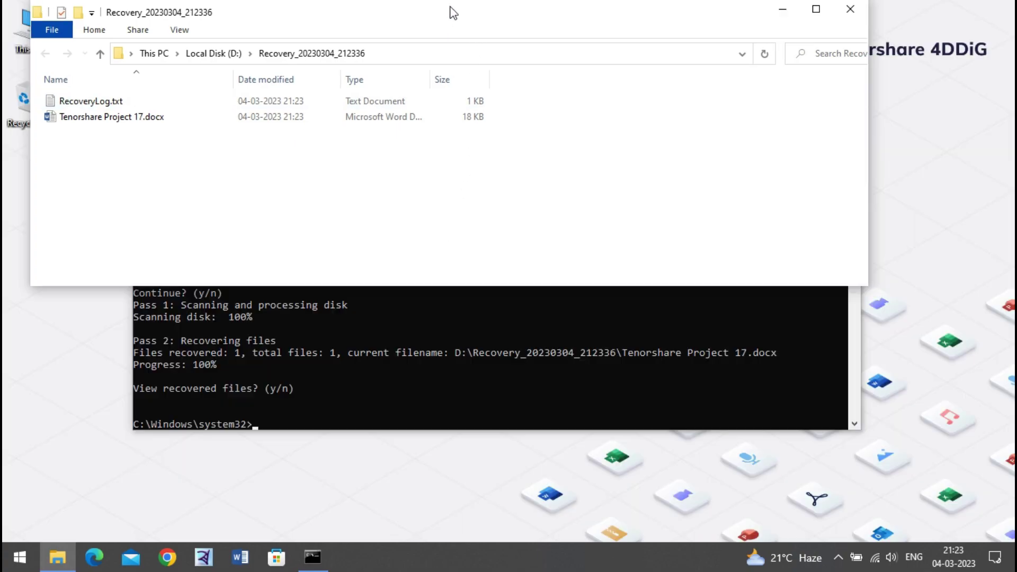
pyautogui.moveTo(325, 263); pyautogui.dragTo(229, 187)
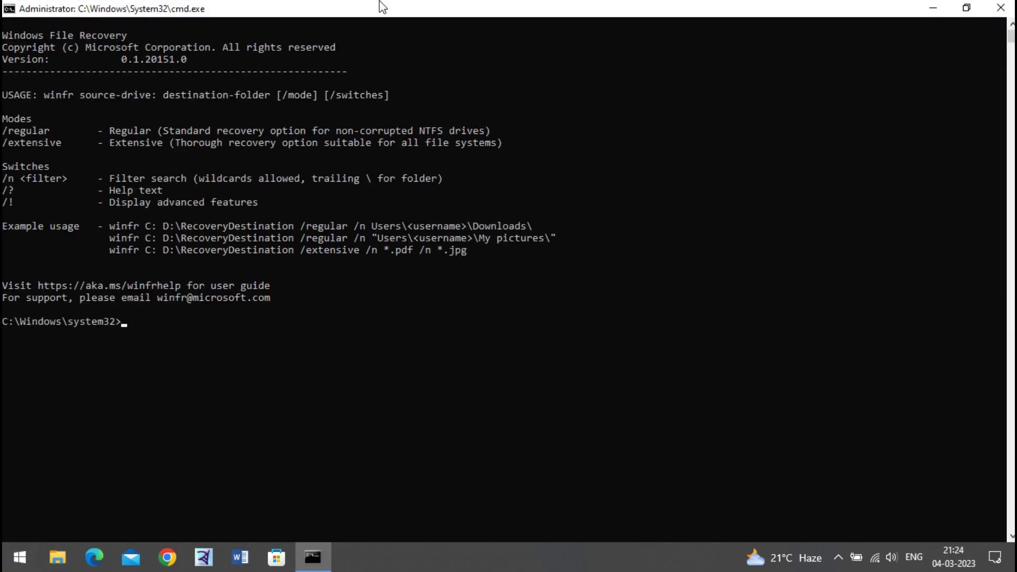
# Run winfr F: D: /r /n *.mp3, then close the console once nothing is found.
pyautogui.moveTo(379, 1); pyautogui.dragTo(483, 90)
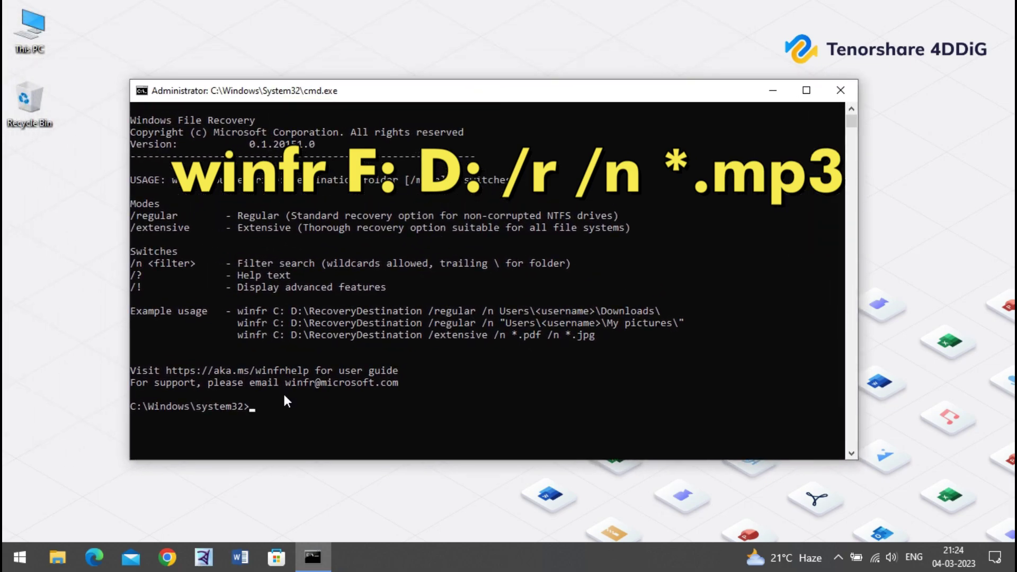
pyautogui.write('winfr F: D: /r /n *.mp3')
pyautogui.moveTo(285, 407); pyautogui.dragTo(313, 408)
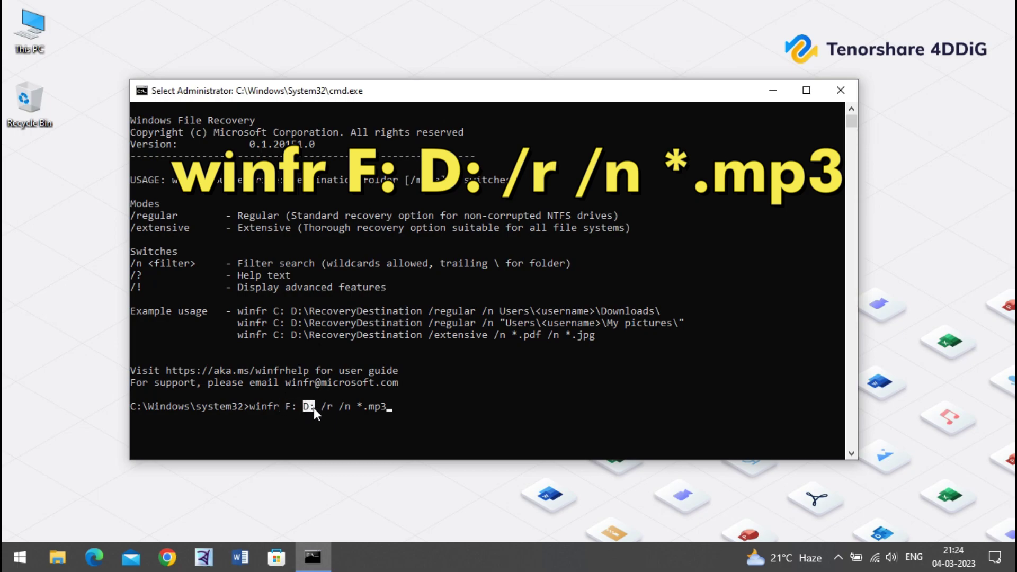
pyautogui.click(420, 416)
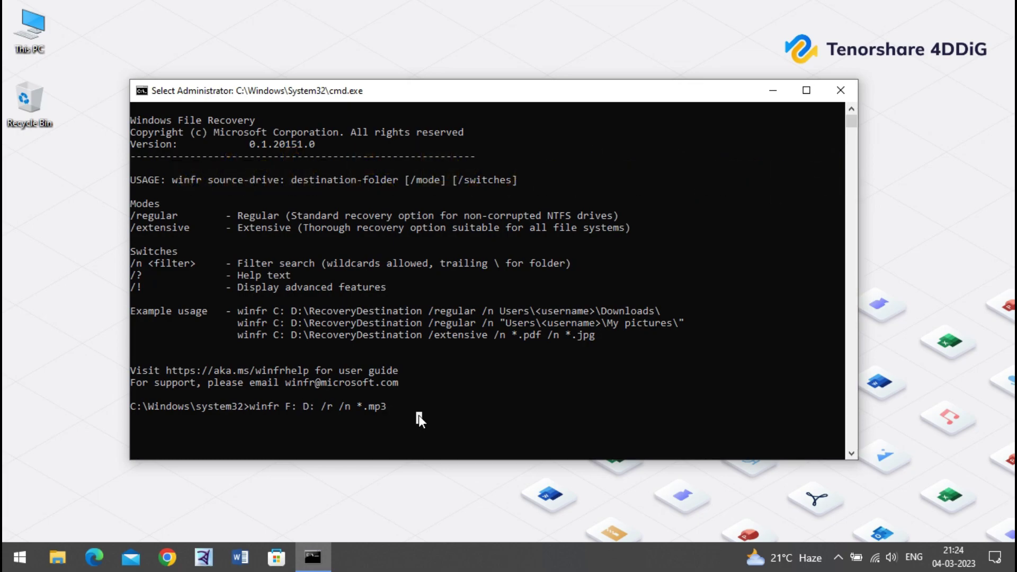
pyautogui.press('Escape')
pyautogui.press('Return')
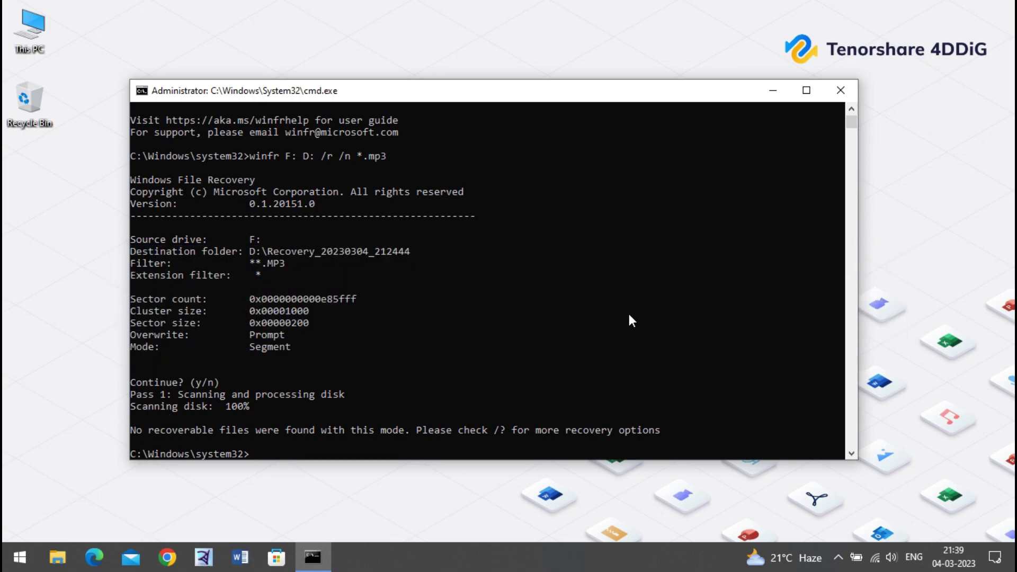
pyautogui.click(845, 99)
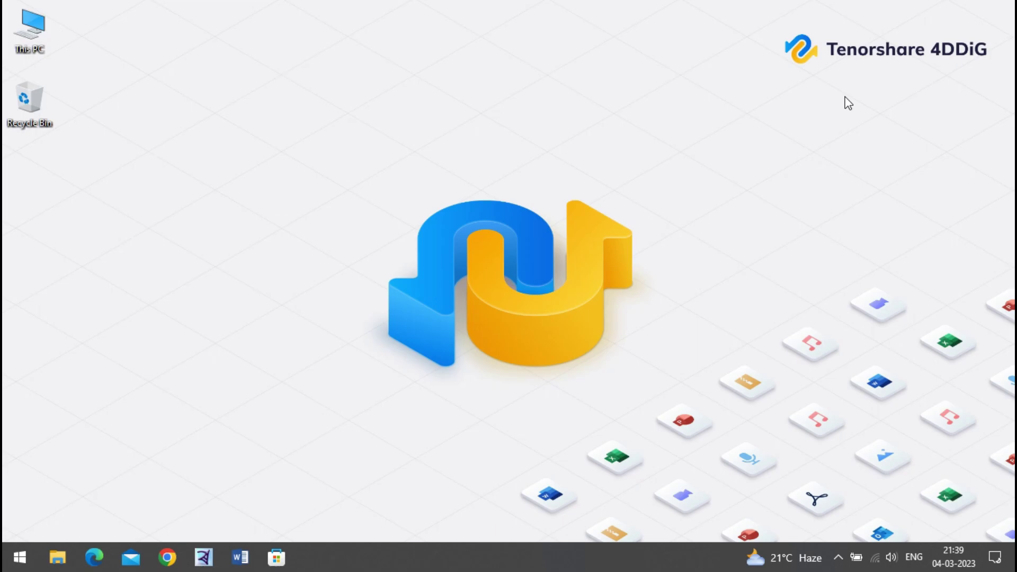
# Reopen Windows File Recovery from Start search and restore its console to a window.
pyautogui.press('super')
pyautogui.write('fil')
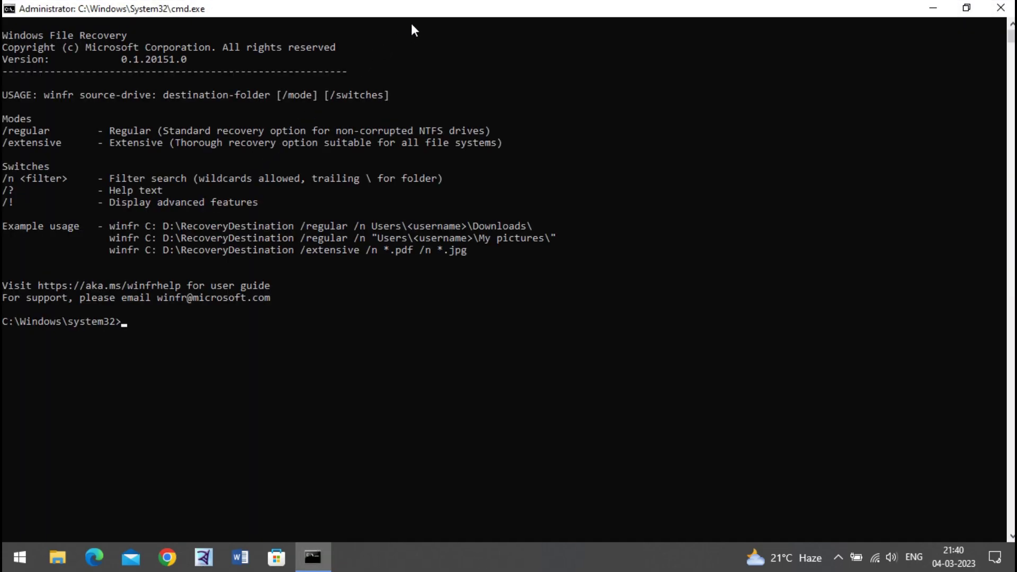
pyautogui.moveTo(424, 16); pyautogui.dragTo(491, 75)
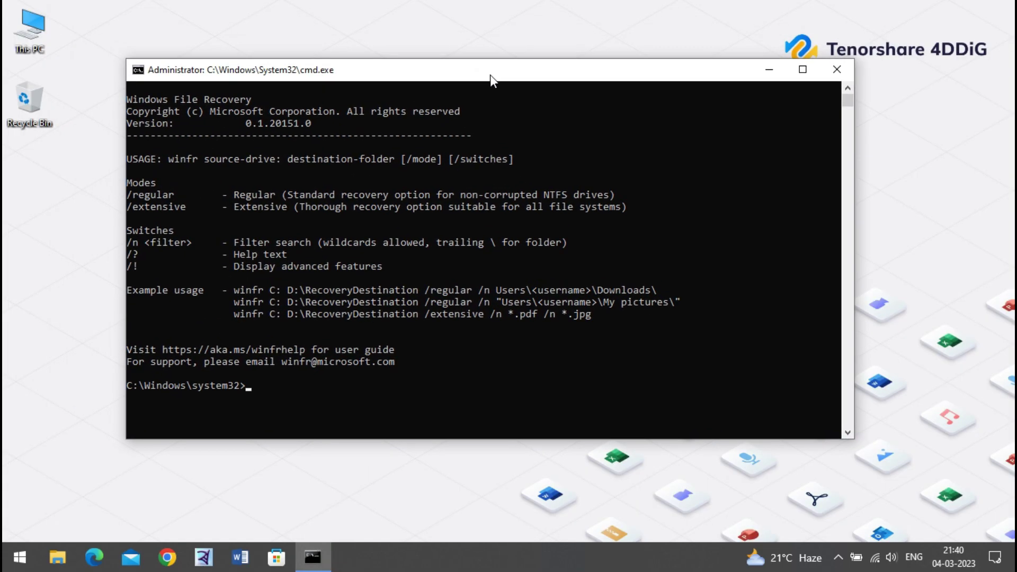
# Run winfr F: D: /x /y:JPEG,PDF,ZIP and confirm the scan with y.
pyautogui.write('winfr F: D: /x /y:JPEG,PDF,ZIP')
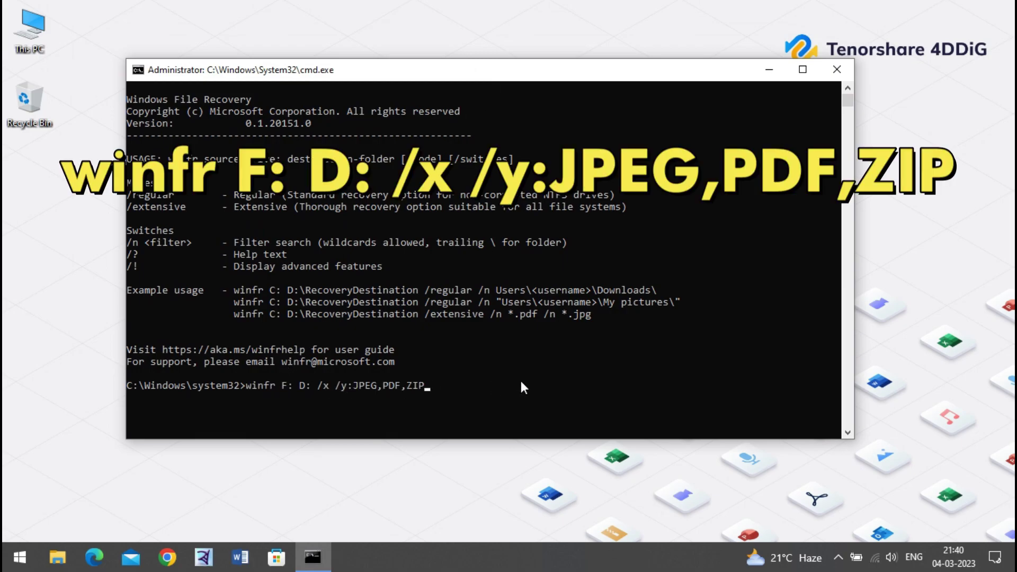
pyautogui.click(284, 385)
pyautogui.doubleClick(300, 385)
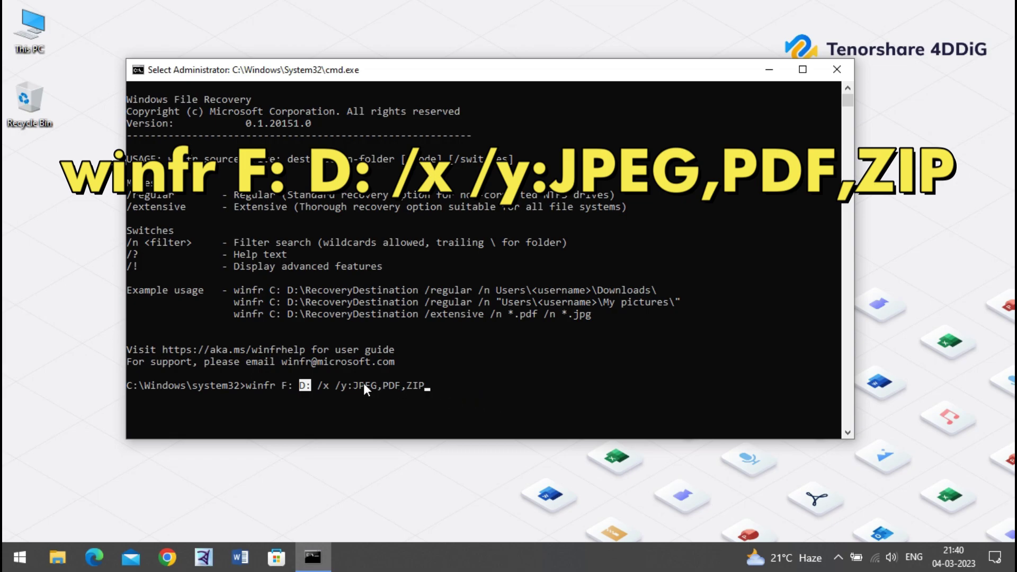
pyautogui.moveTo(366, 386); pyautogui.dragTo(423, 389)
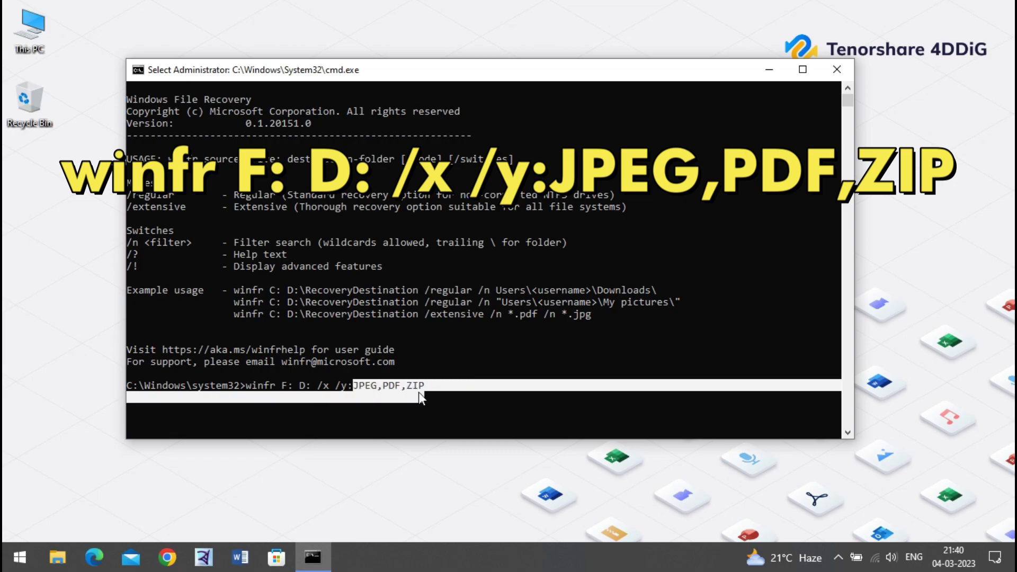
pyautogui.click(455, 390)
pyautogui.press('Escape')
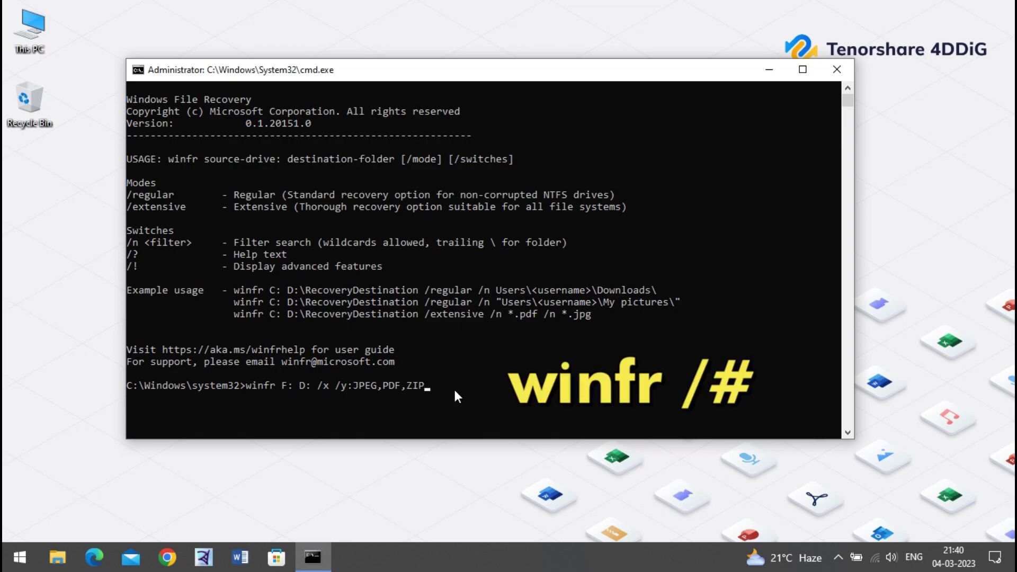
pyautogui.press('Return')
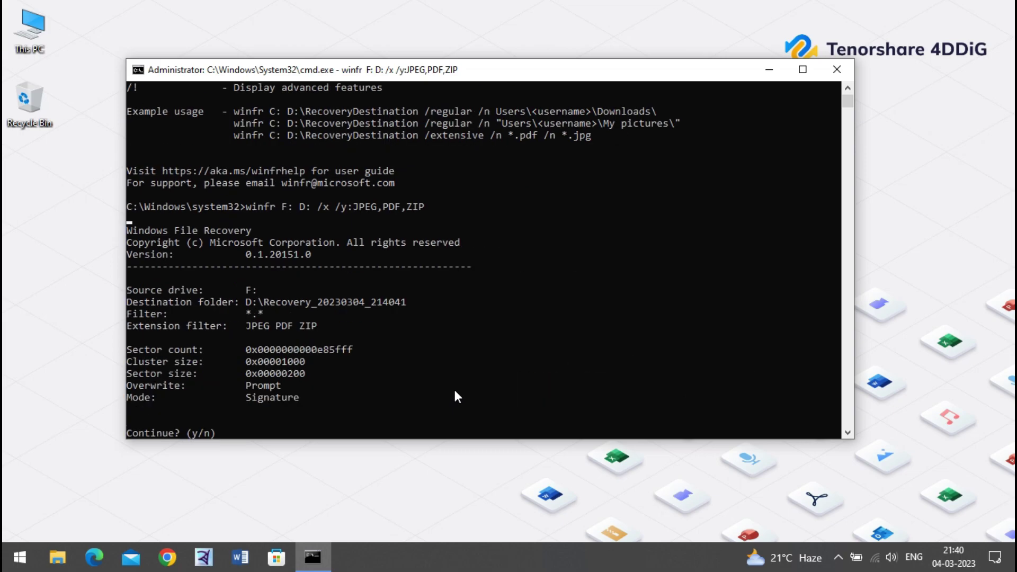
pyautogui.press('y')
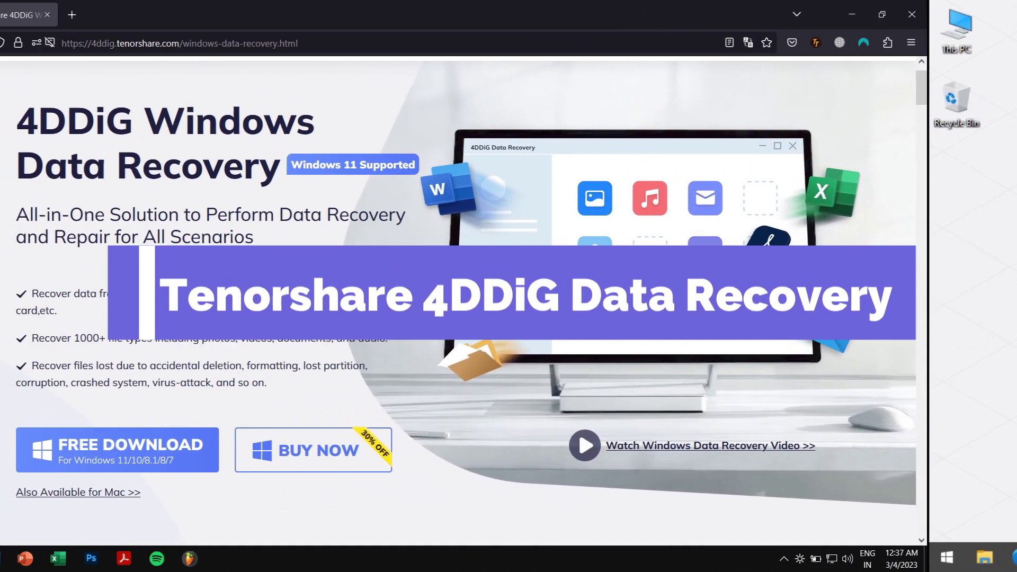
# Autoscroll the 4DDiG page down to the '1000+ Data Types You Can Recover' section.
pyautogui.middleClick(38, 108)
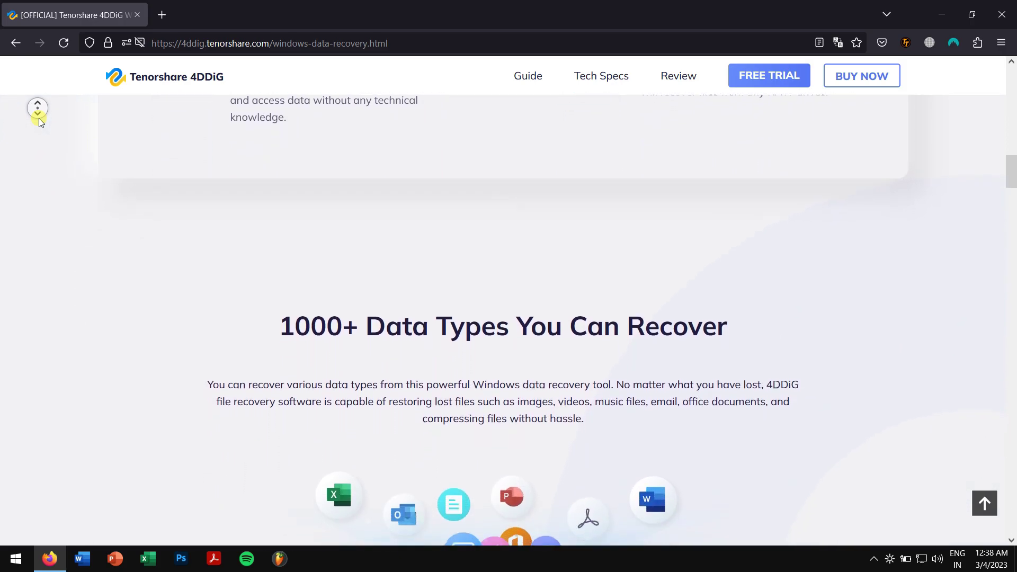
pyautogui.click(41, 122)
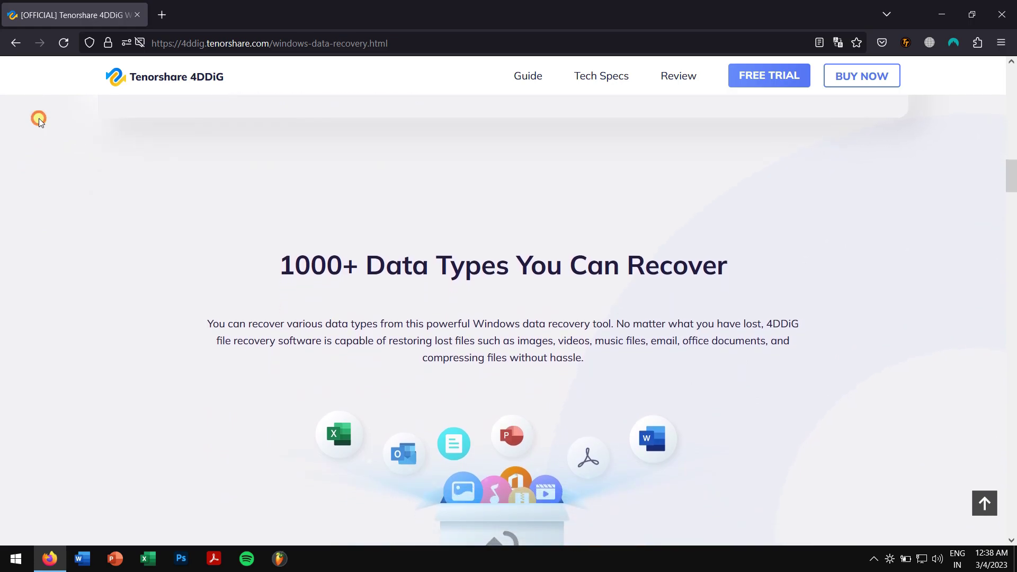
# Close Firefox, launch 4DDiG, and scan USB drive F: for the default file types.
pyautogui.click(1000, 14)
pyautogui.click(358, 210)
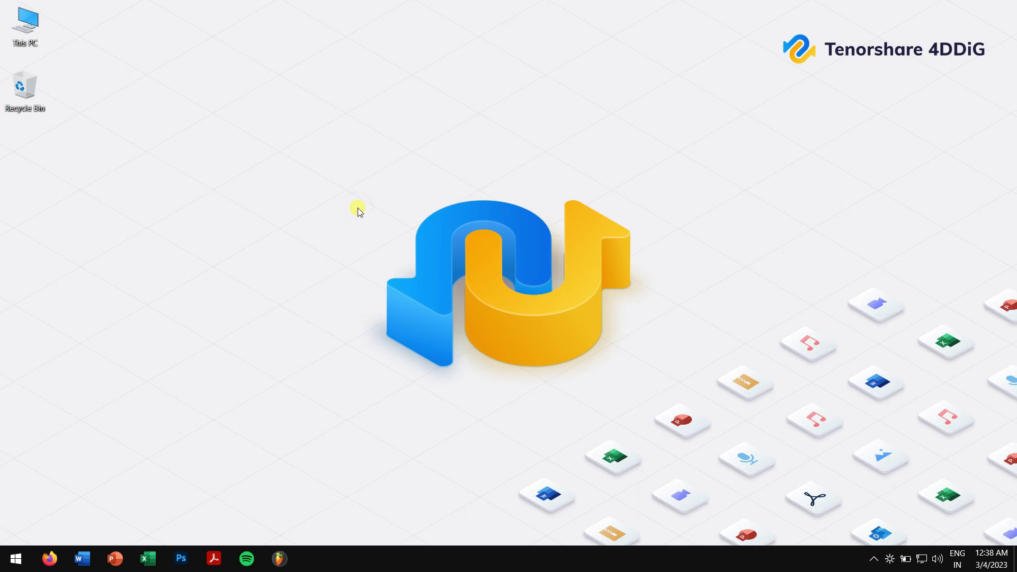
pyautogui.press('super')
pyautogui.write('4ddig')
pyautogui.press('Return')
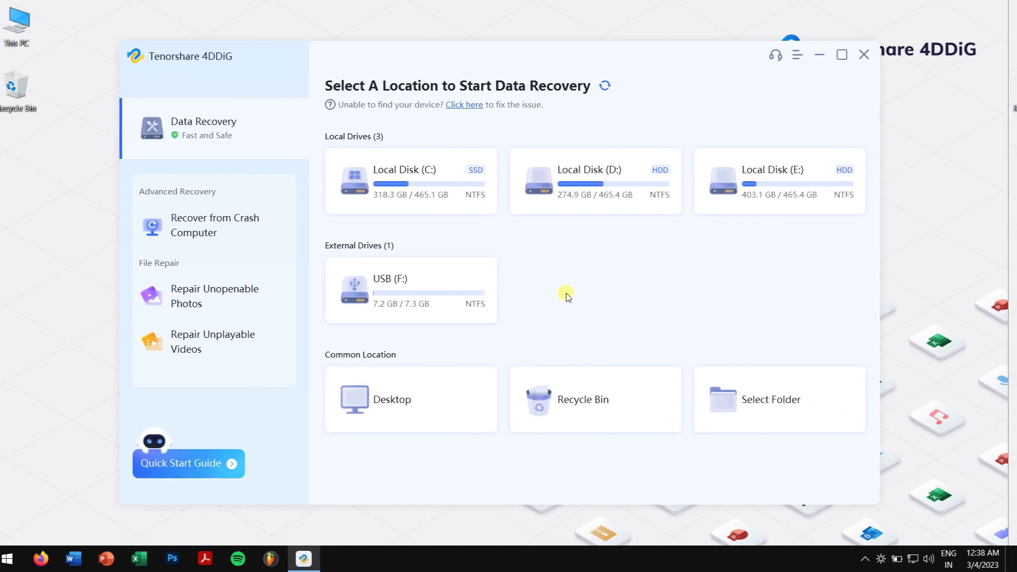
pyautogui.moveTo(419, 290)
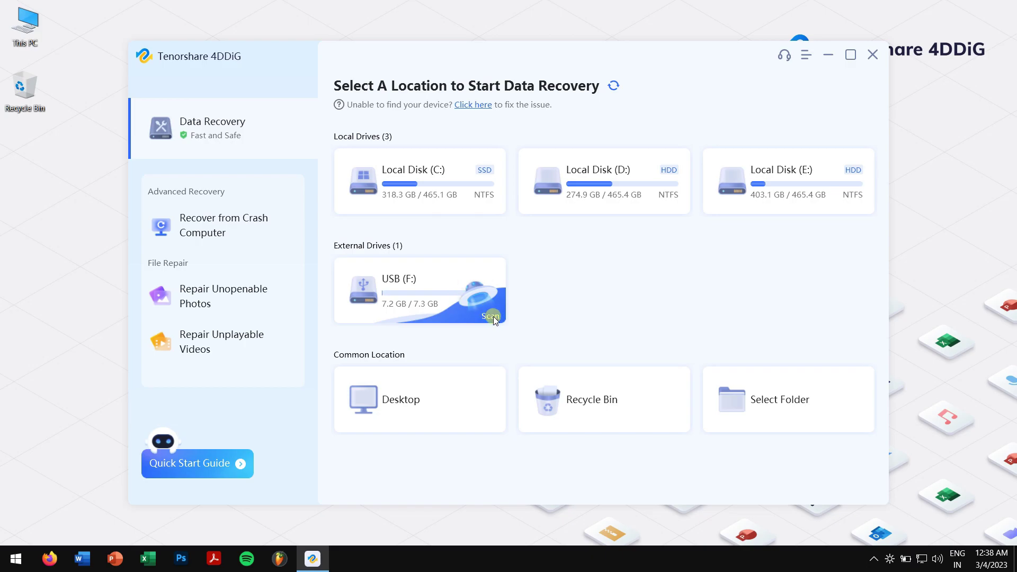
pyautogui.click(491, 318)
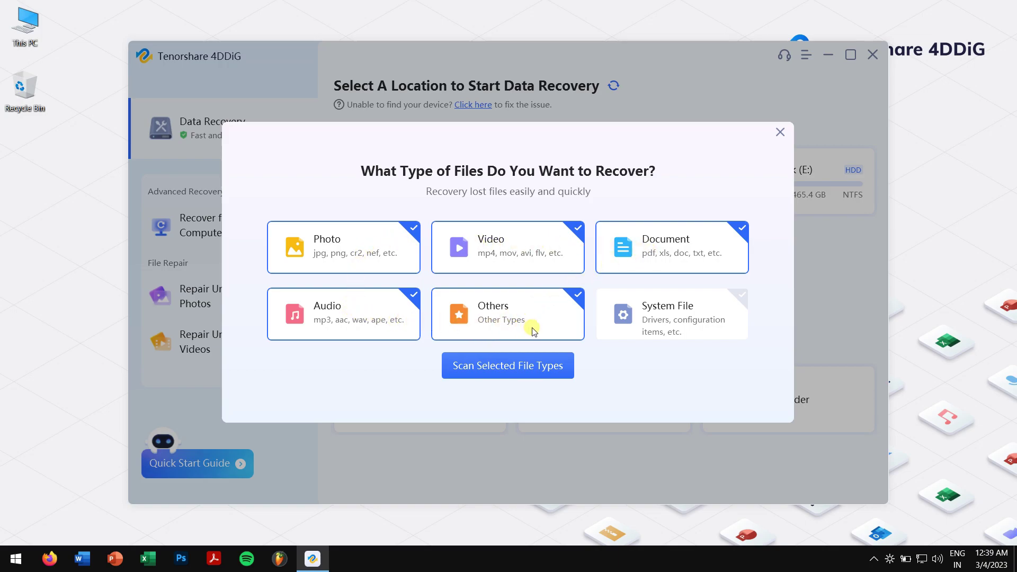
pyautogui.click(526, 367)
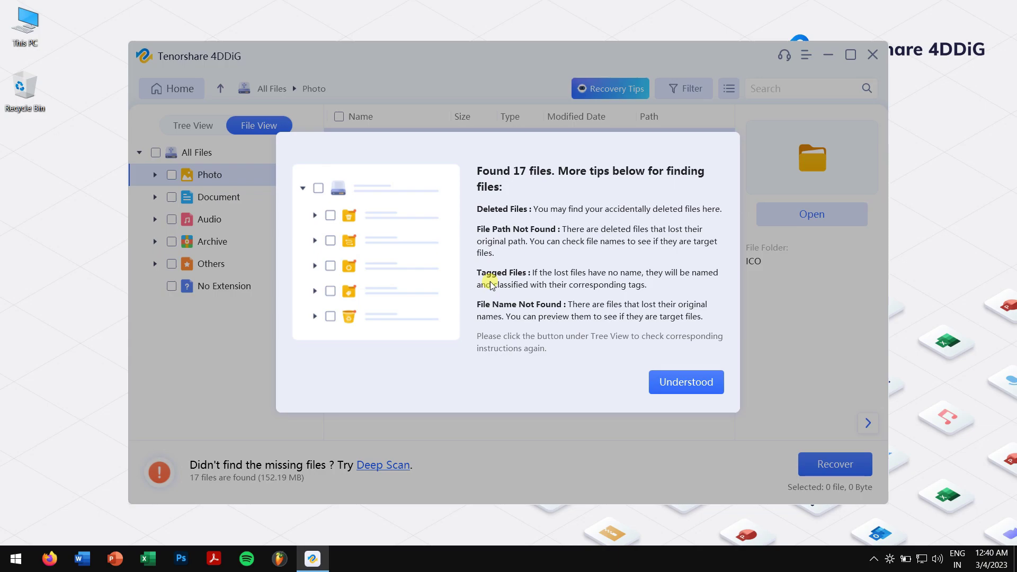
# Select all found files except No Extension and recover the 14 files to the Desktop.
pyautogui.click(680, 382)
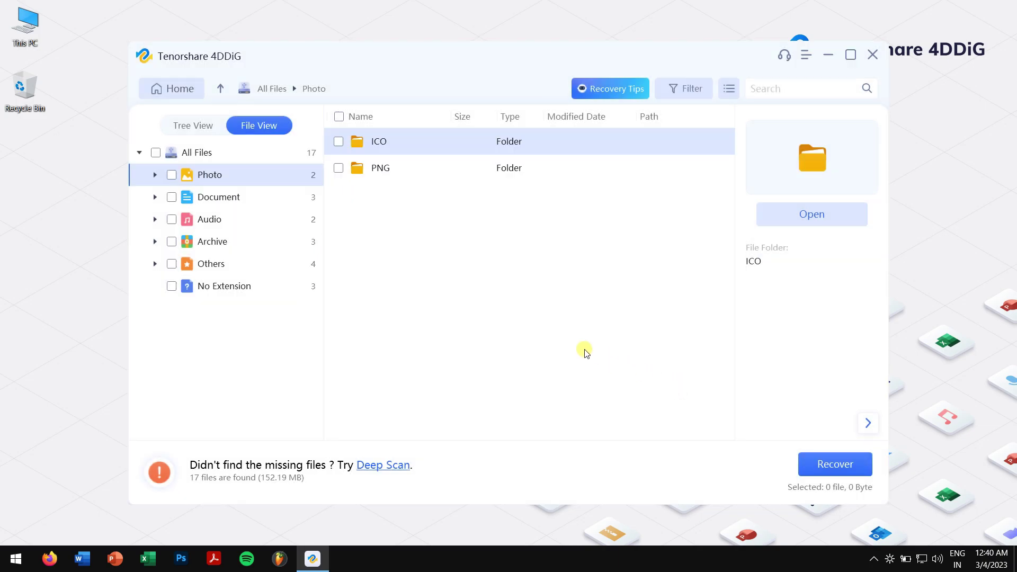
pyautogui.click(156, 153)
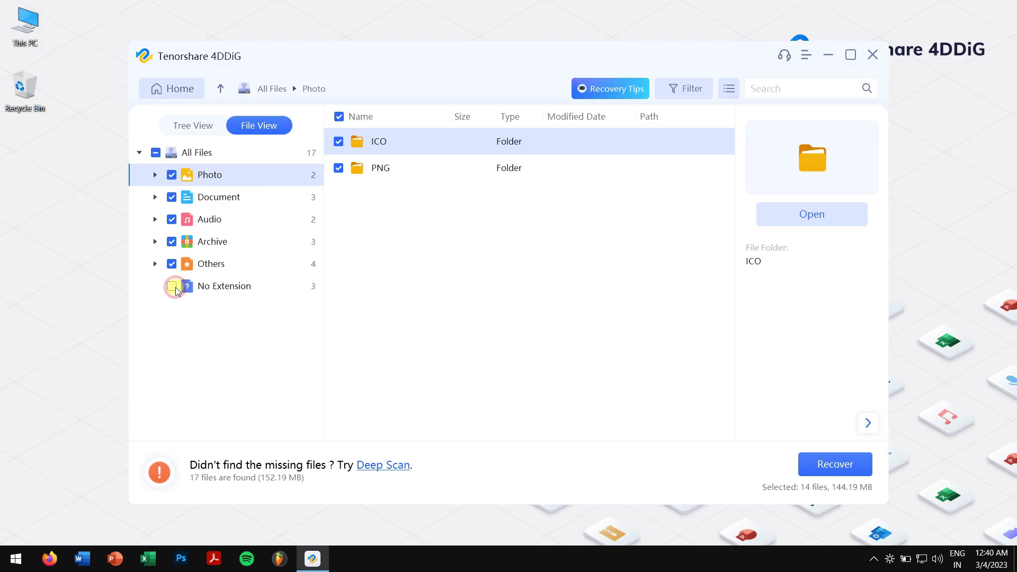
pyautogui.click(818, 468)
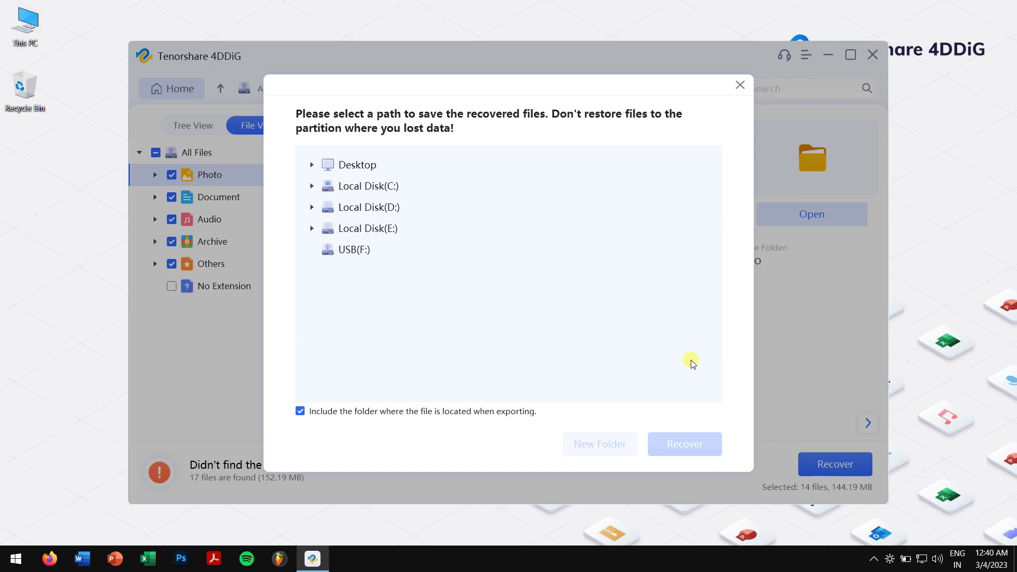
pyautogui.click(371, 165)
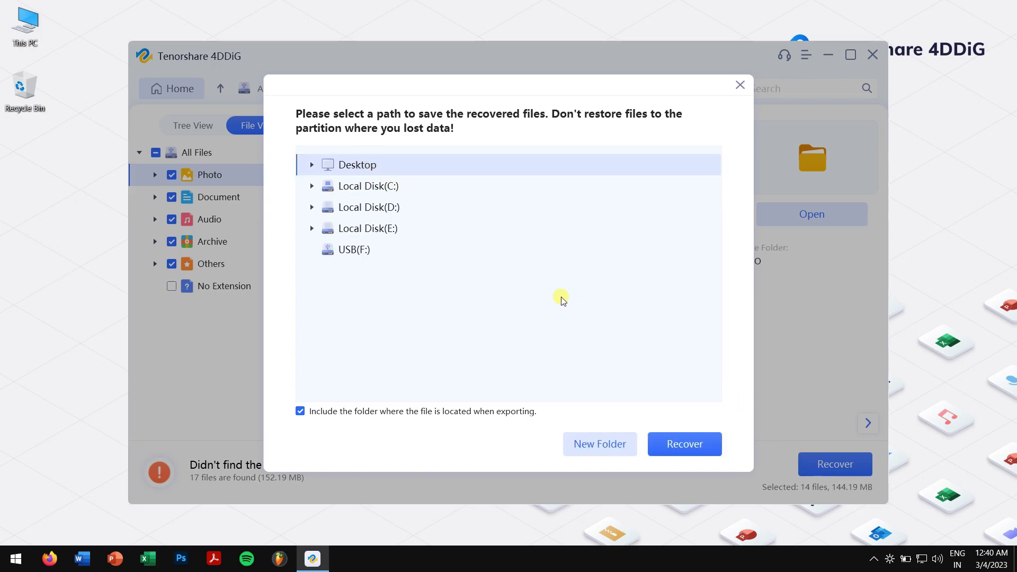
pyautogui.click(689, 445)
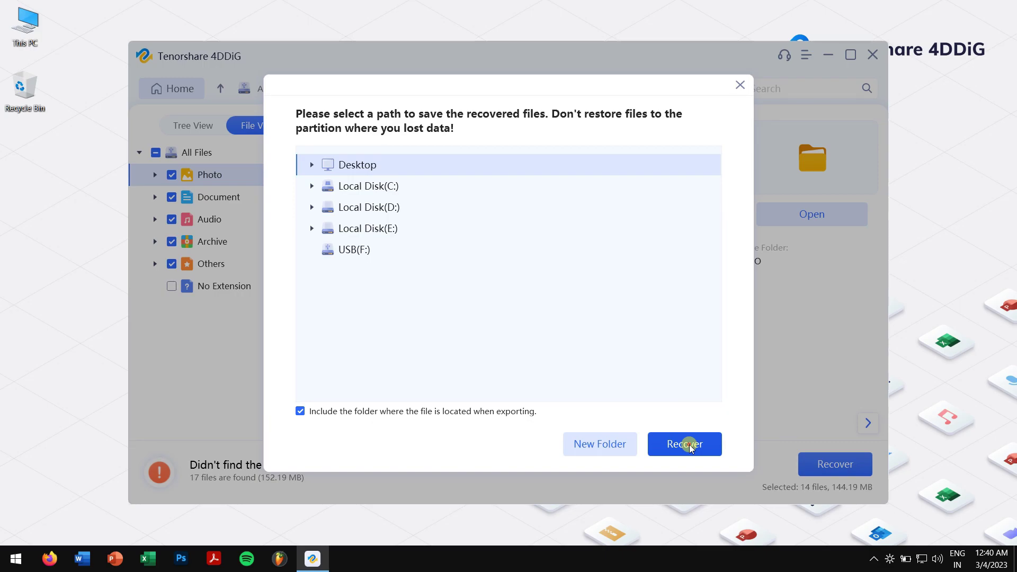
pyautogui.click(690, 445)
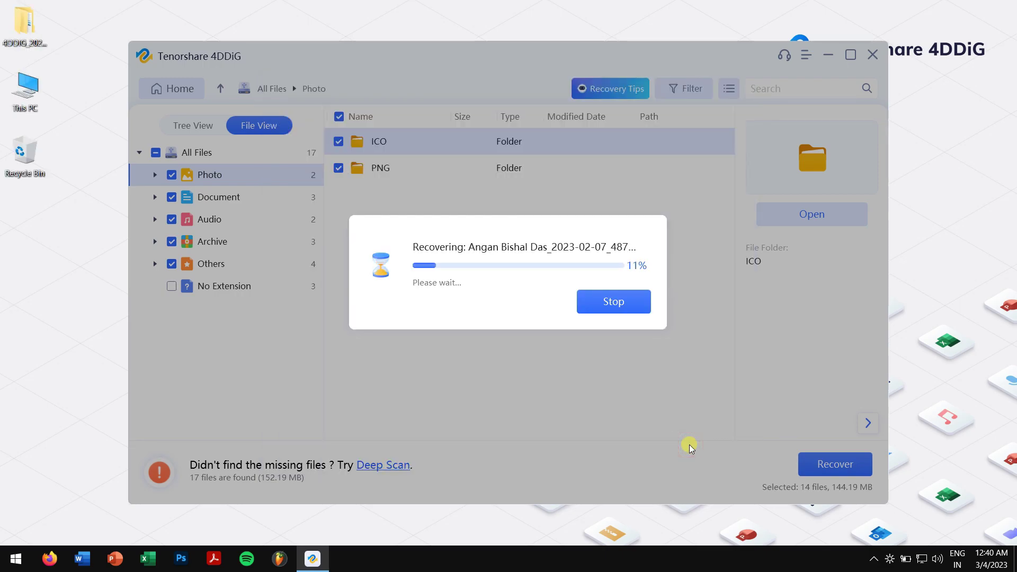